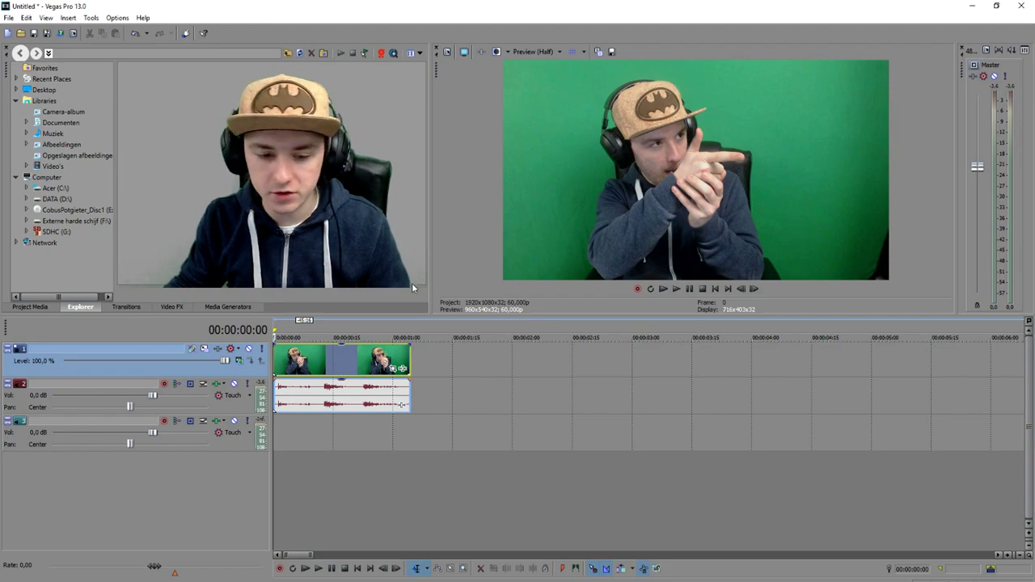
- Play back the green-screen clip to review the finger-gun shots
scroll(376, 358, "up", 4)
key("space")
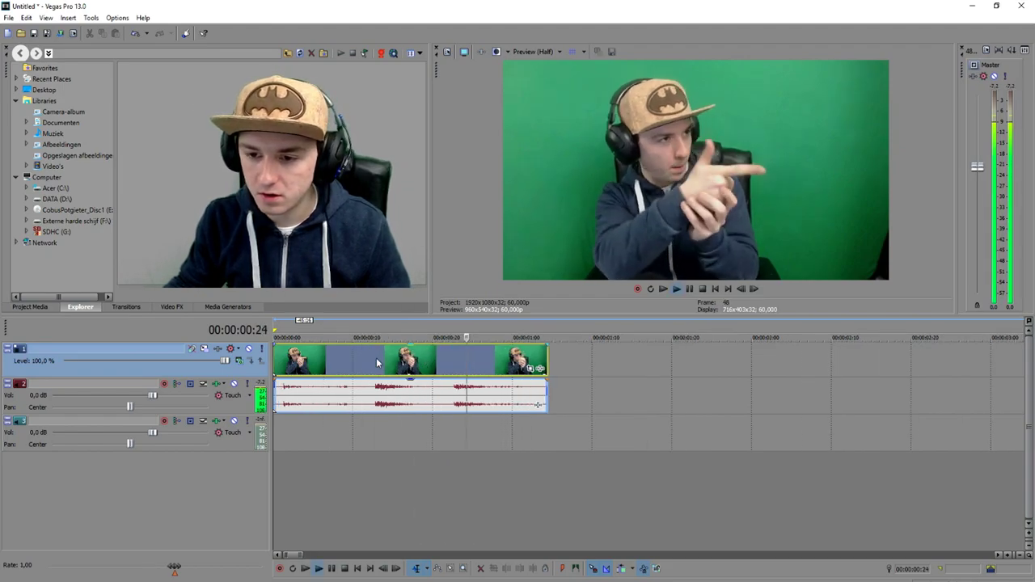
key("space")
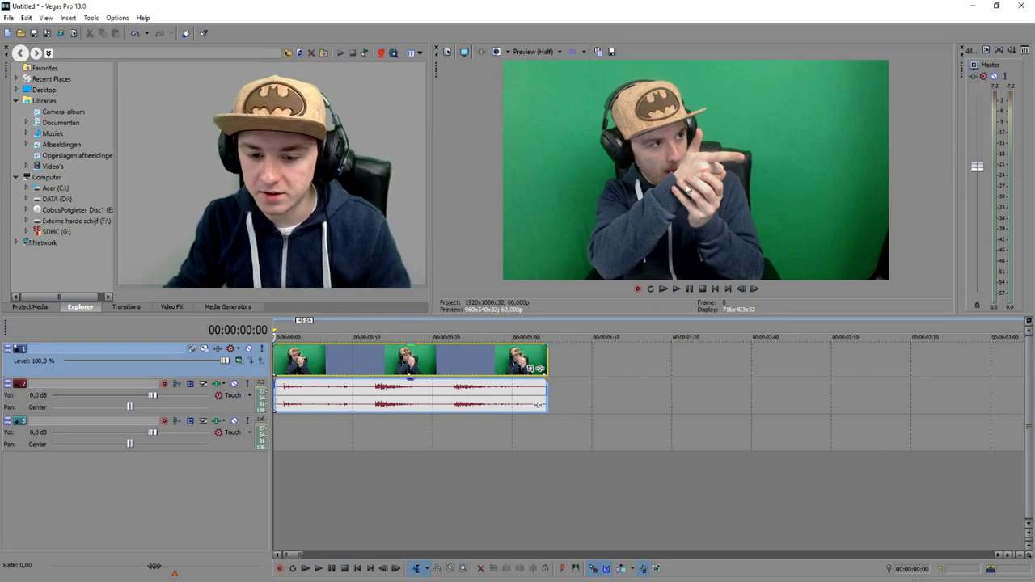
scroll(503, 390, "down", 2)
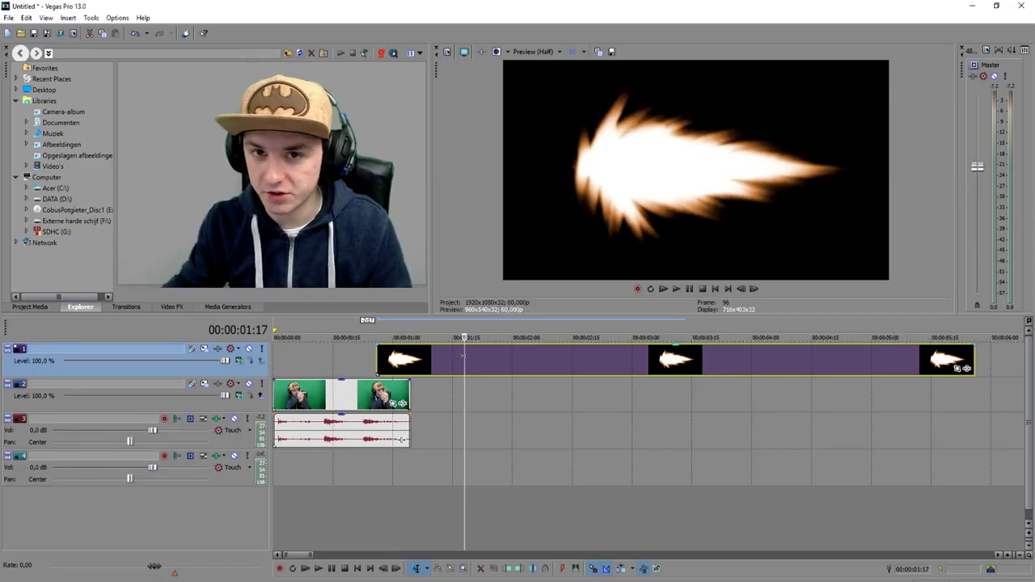
- Set the muzzle flash track's compositing mode to blend out its black background and move the flash clip earlier over the footage
left_click(239, 362)
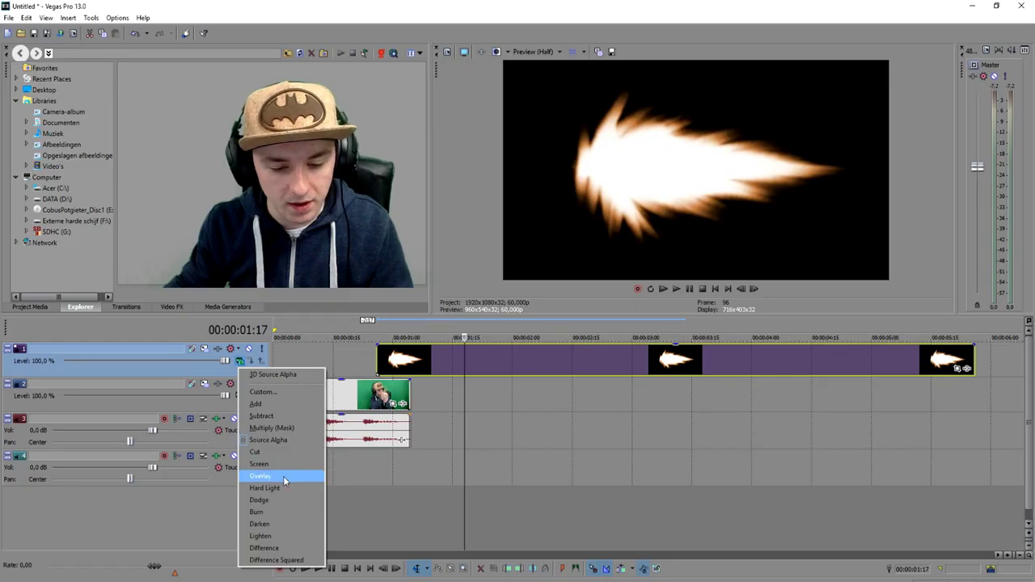
left_click(284, 478)
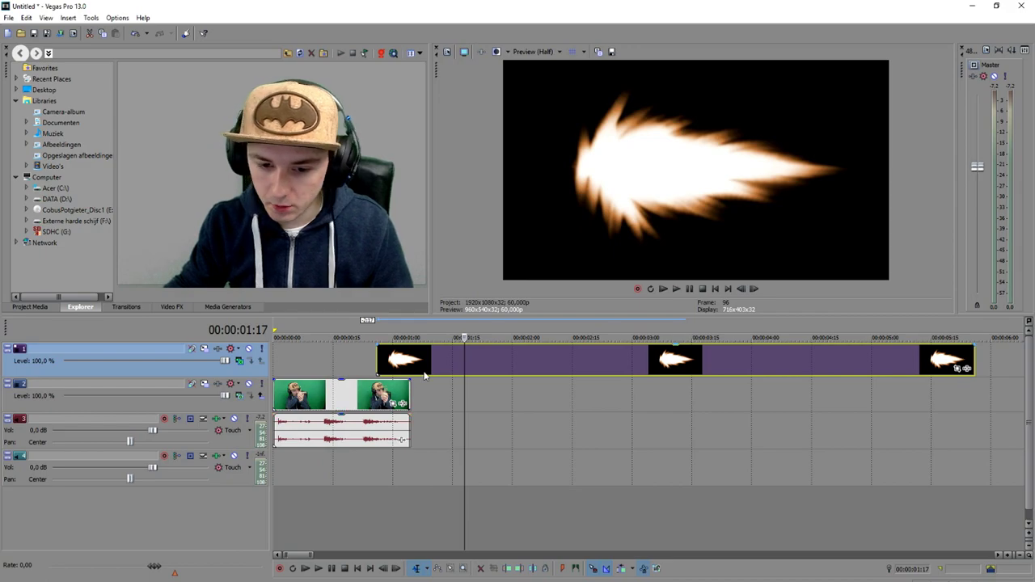
left_click_drag(427, 375, 348, 373)
- Scale the muzzle flash track down with Track Motion to about 619 wide and 348 high
left_click(336, 372)
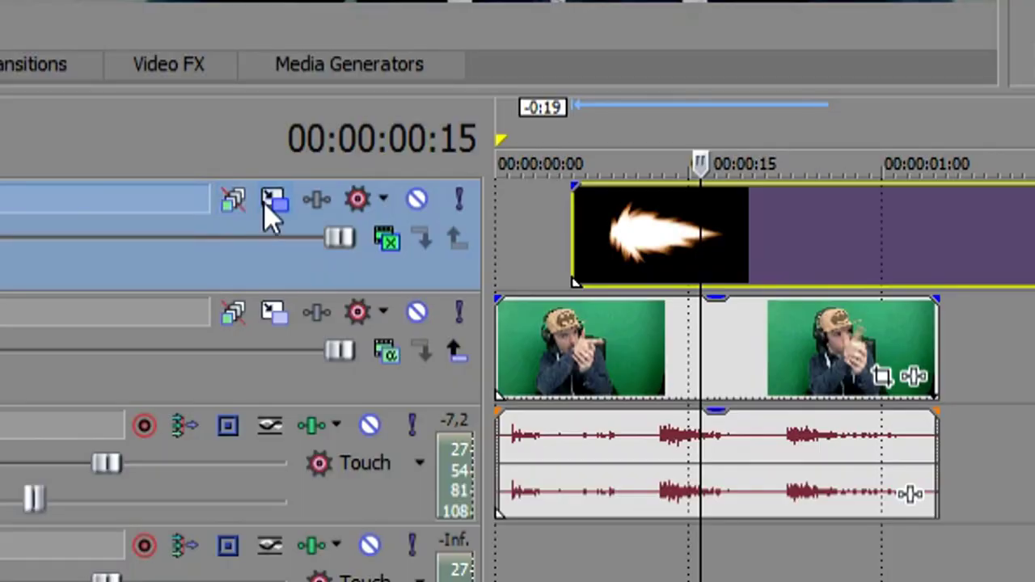
left_click(204, 349)
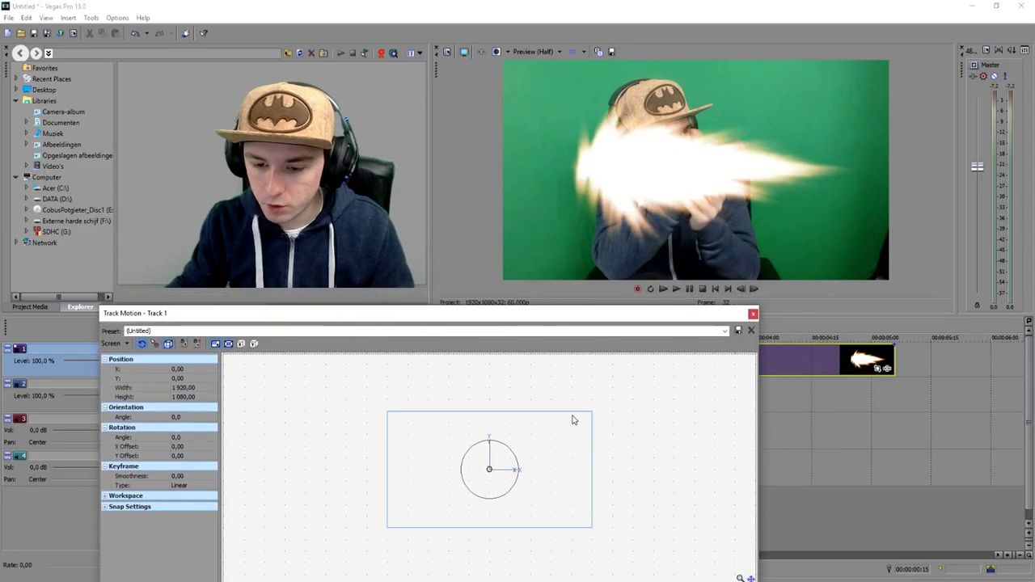
left_click_drag(592, 414, 522, 451)
left_click_drag(476, 316, 429, 438)
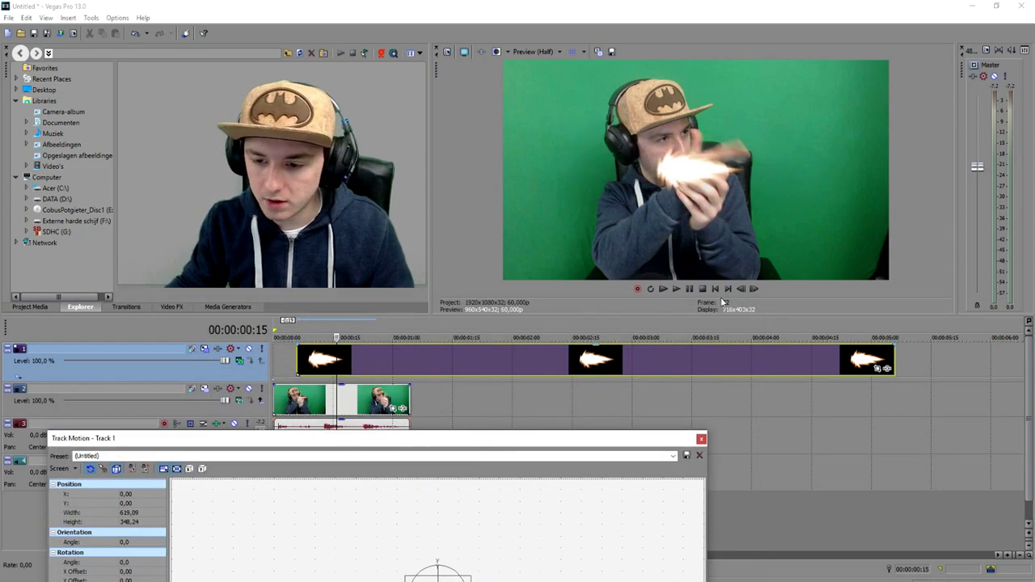
- Move the muzzle flash clip to the very start of the timeline
left_click(715, 289)
scroll(428, 380, "up", 4)
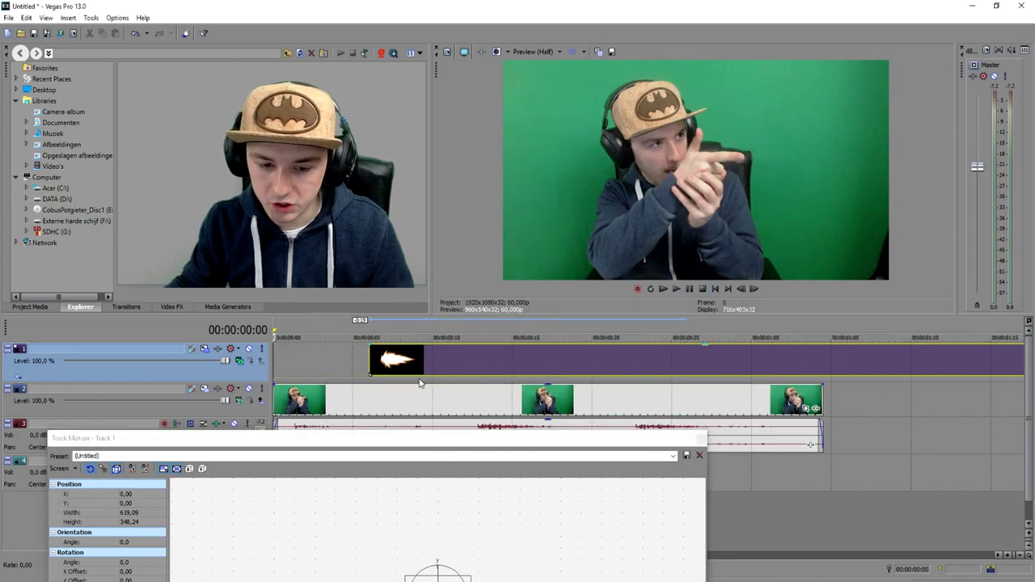
scroll(429, 381, "up", 4)
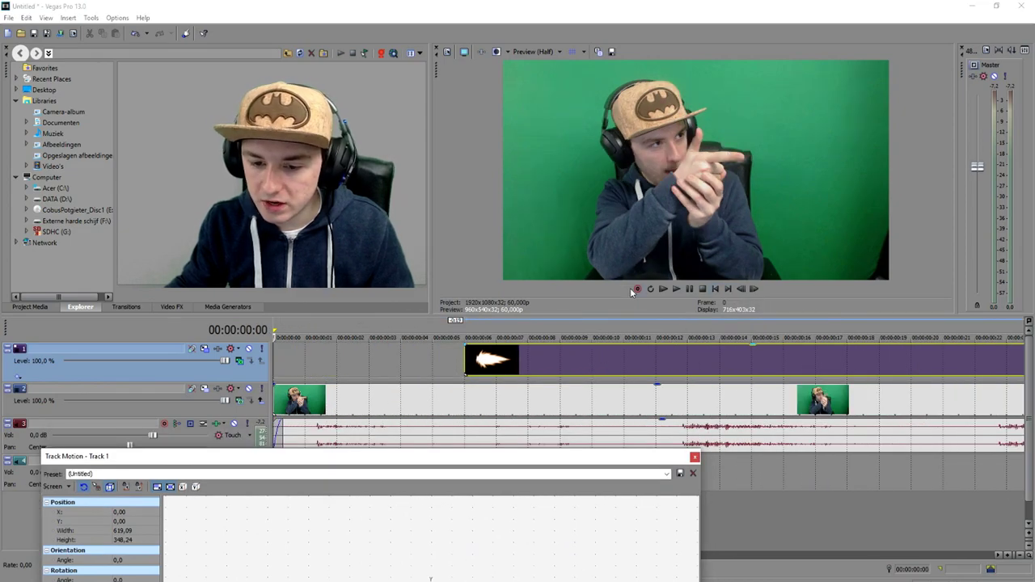
left_click_drag(469, 455, 513, 405)
left_click_drag(482, 359, 291, 359)
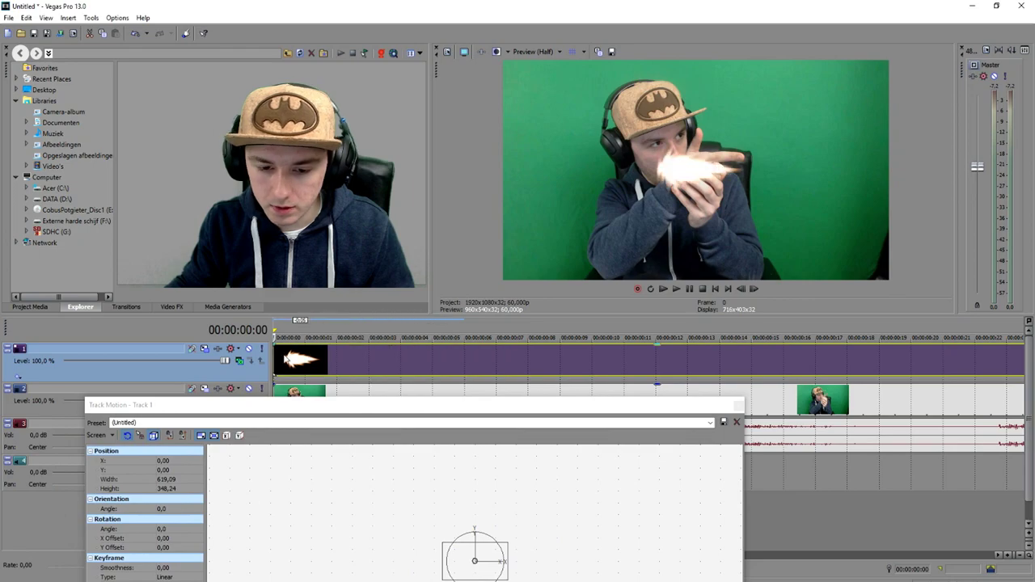
- Position the flash at the fingertip in Track Motion, at about X 414 and Y 65
scroll(577, 527, "up", 1)
left_click_drag(578, 525, 589, 438)
scroll(588, 515, "up", 2)
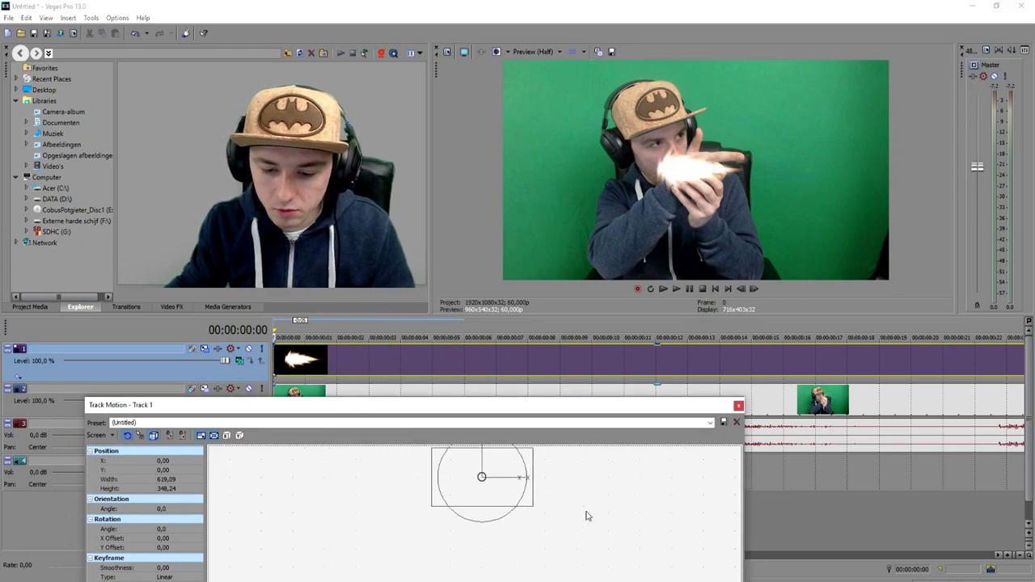
left_click_drag(488, 497, 522, 494)
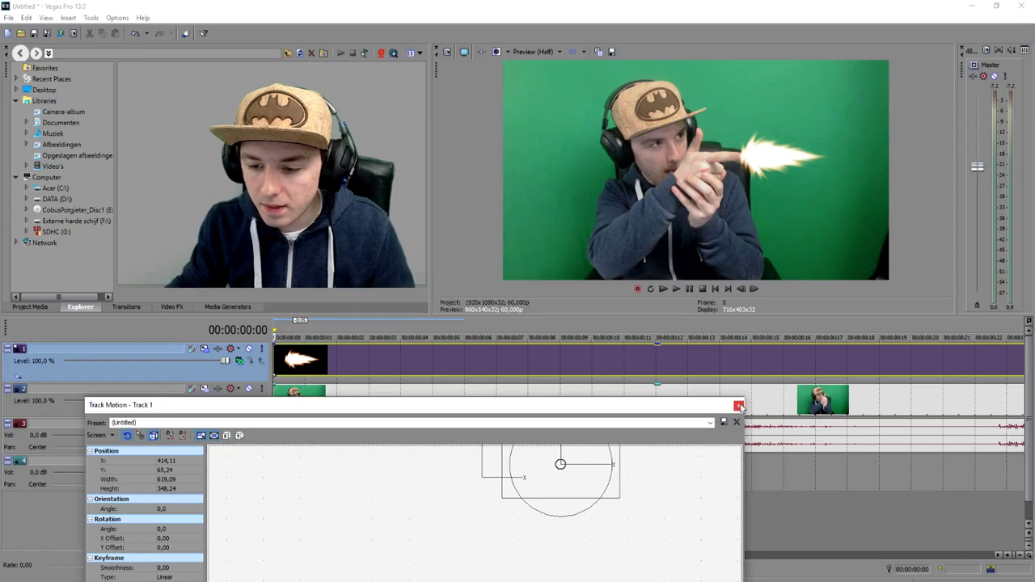
left_click(739, 405)
- Split the muzzle flash clip after its first few frames and delete the remainder
scroll(599, 370, "down", 3)
scroll(671, 336, "up", 2)
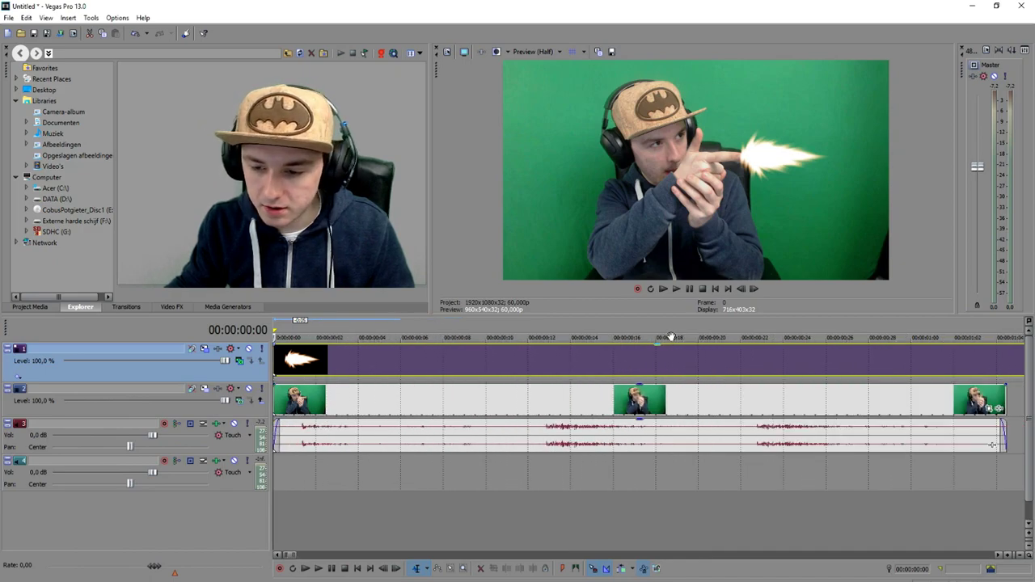
left_click(758, 290)
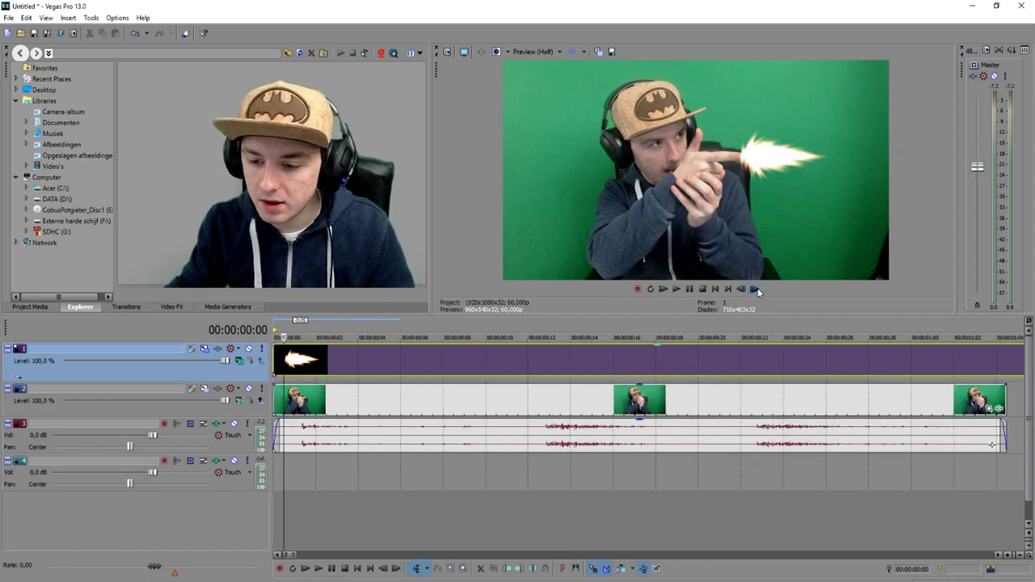
key("s")
key("Delete")
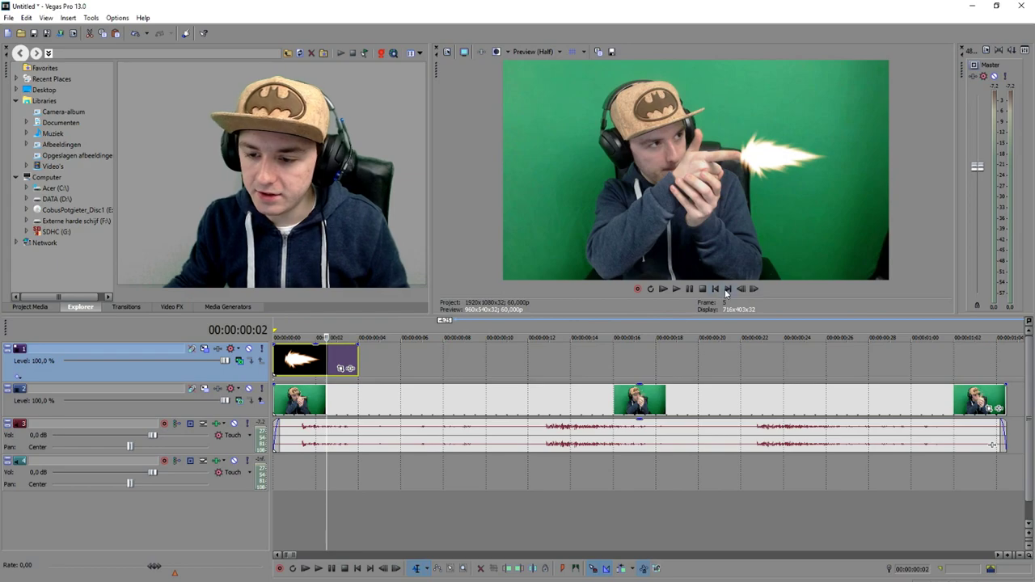
- Paste a copy of the short flash clip at 00:00:00:13 and insert an empty video track above
left_click(719, 288)
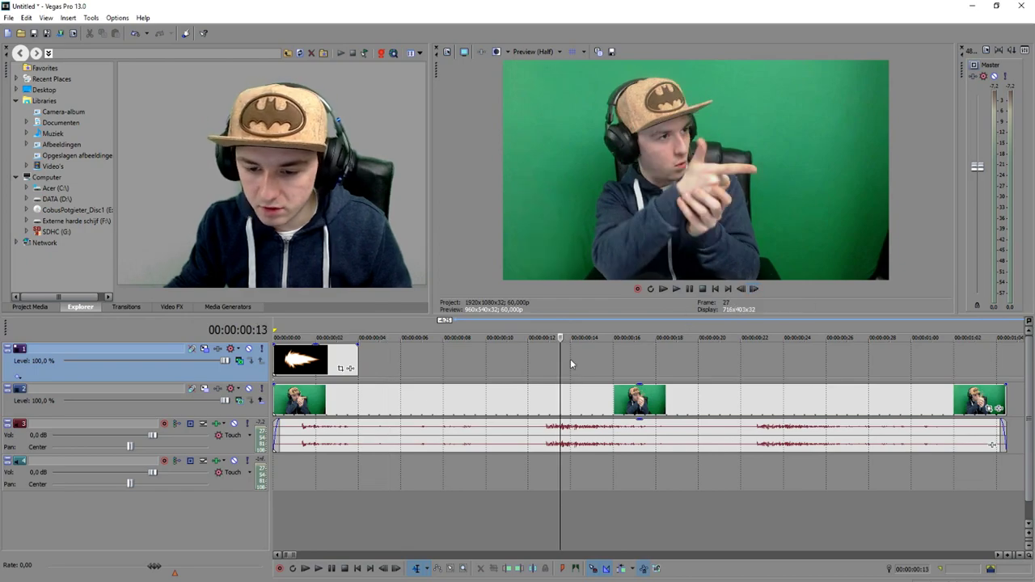
key("ctrl+v")
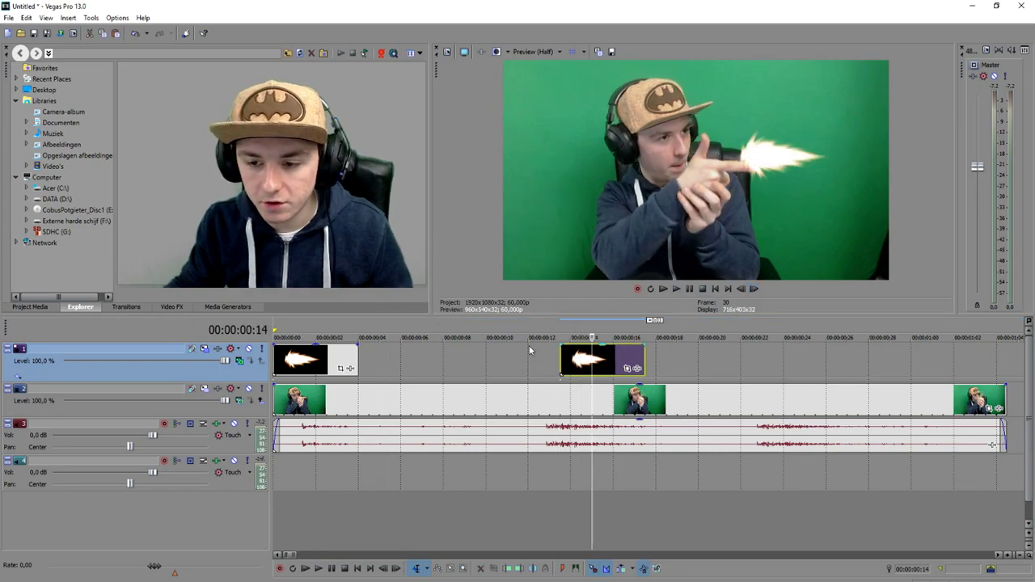
key("ctrl+shift+q")
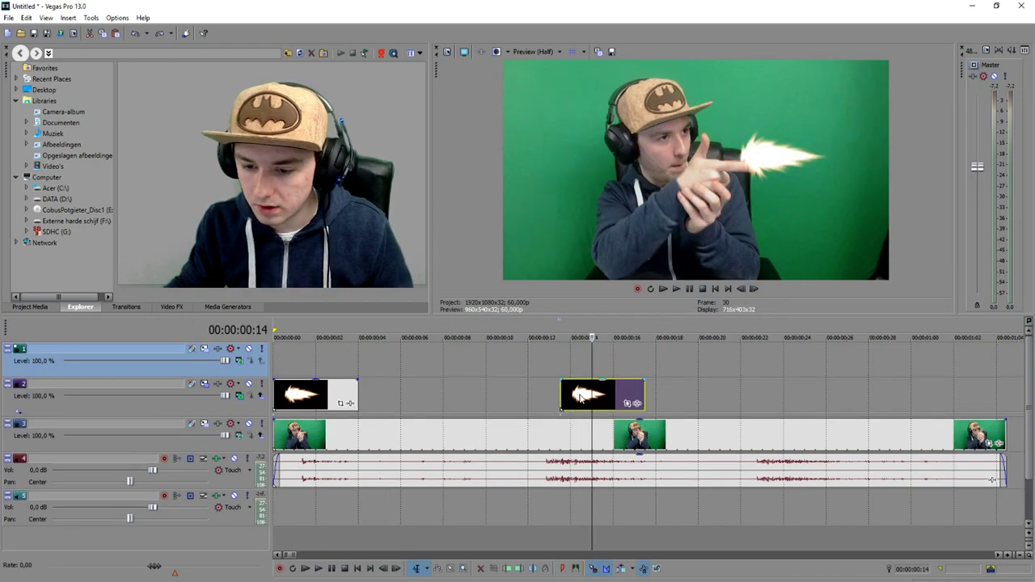
- Shift the second flash's image with Event Pan/Crop so it lines up with the fingertip
left_click(630, 405)
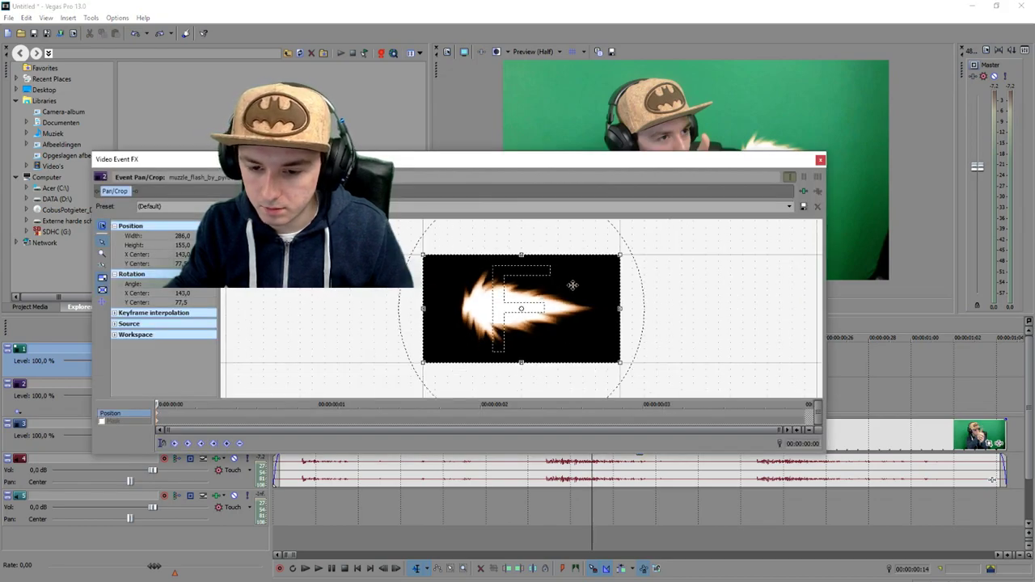
mouse_move(594, 288)
left_mouse_down()
mouse_move(593, 300)
mouse_move(590, 285)
left_mouse_up()
left_click_drag(599, 159, 597, 253)
left_click_drag(566, 368, 547, 351)
left_click(820, 255)
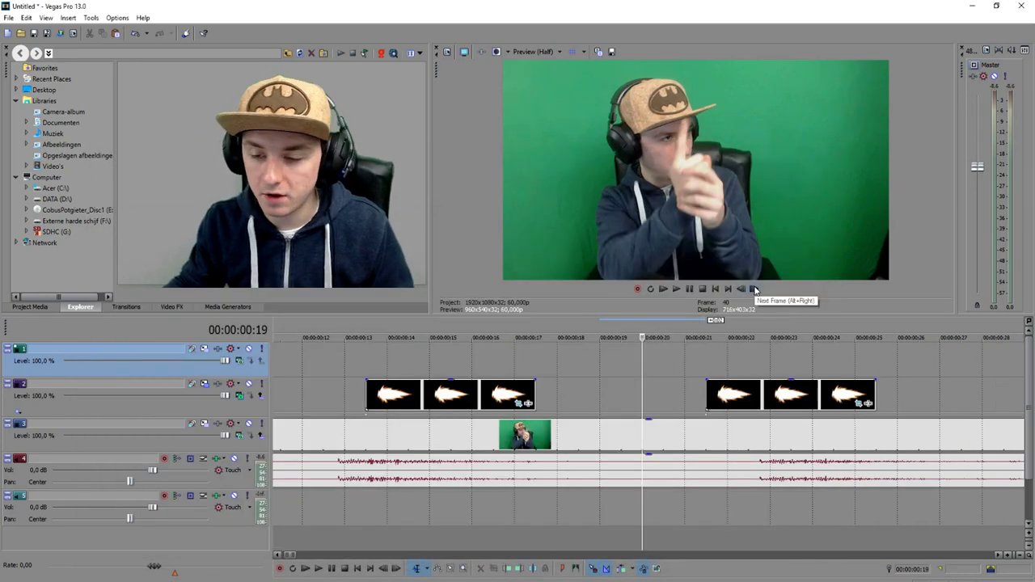
- Find the third shot frame by frame and move the third flash clip to start at 00:00:00:25
left_click(755, 289)
left_click(755, 290)
left_click(755, 290)
left_click(755, 290)
left_click(755, 290)
left_click(754, 289)
left_click(755, 289)
left_click(755, 290)
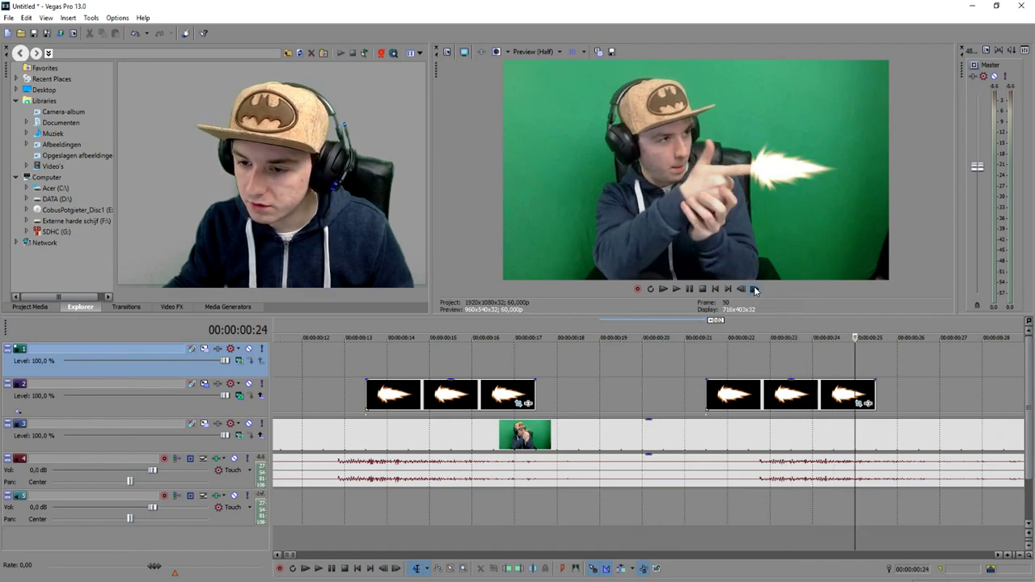
left_click(754, 289)
left_click_drag(733, 395, 904, 397)
scroll(905, 400, "down", 1)
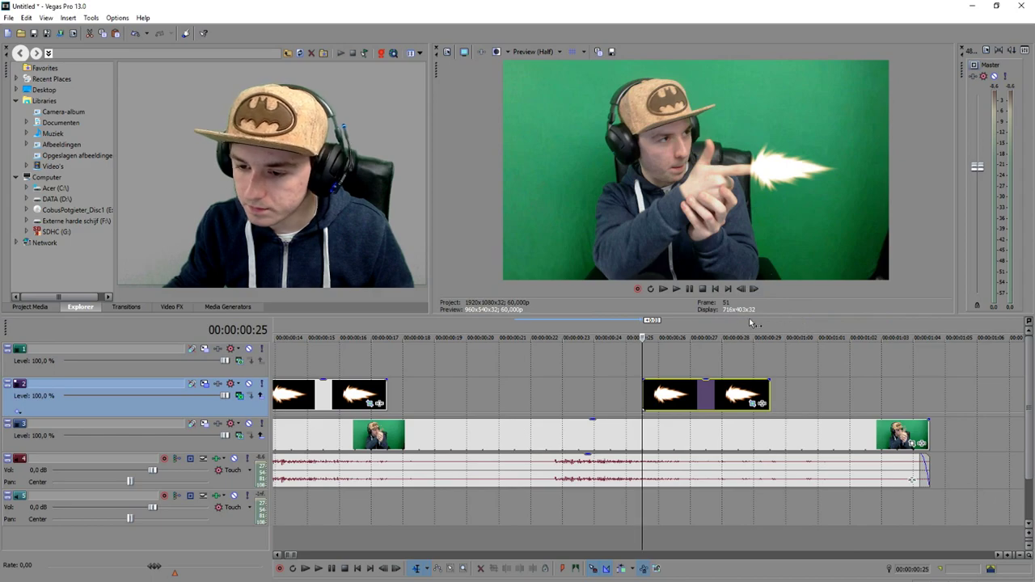
- Step through the frames from the third flash to the end of the footage and return to the start
left_click(754, 288)
left_click(755, 288)
left_click(755, 288)
left_click(755, 289)
left_click(755, 289)
left_click(755, 289)
left_click(755, 288)
left_click(755, 289)
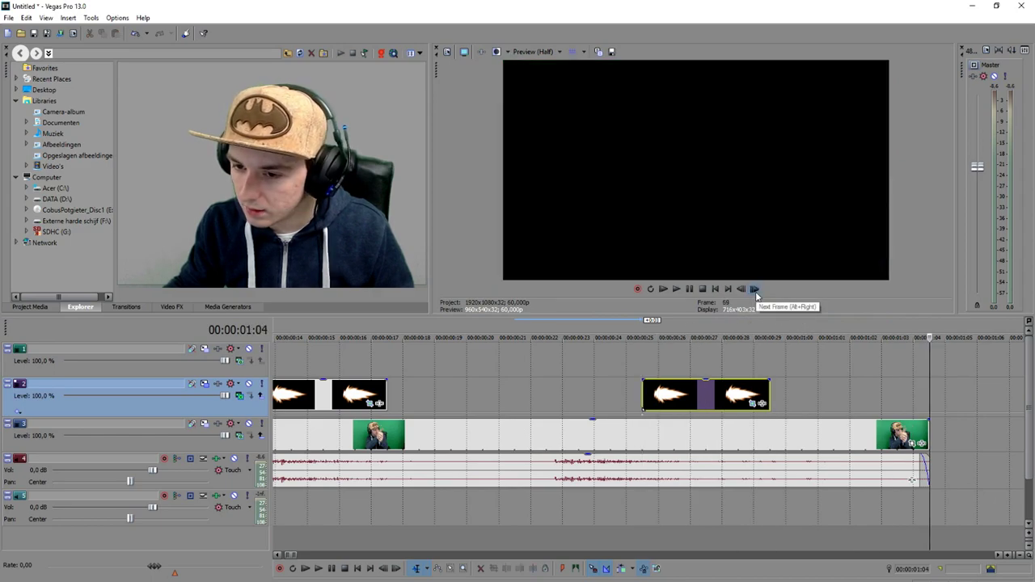
left_click(714, 288)
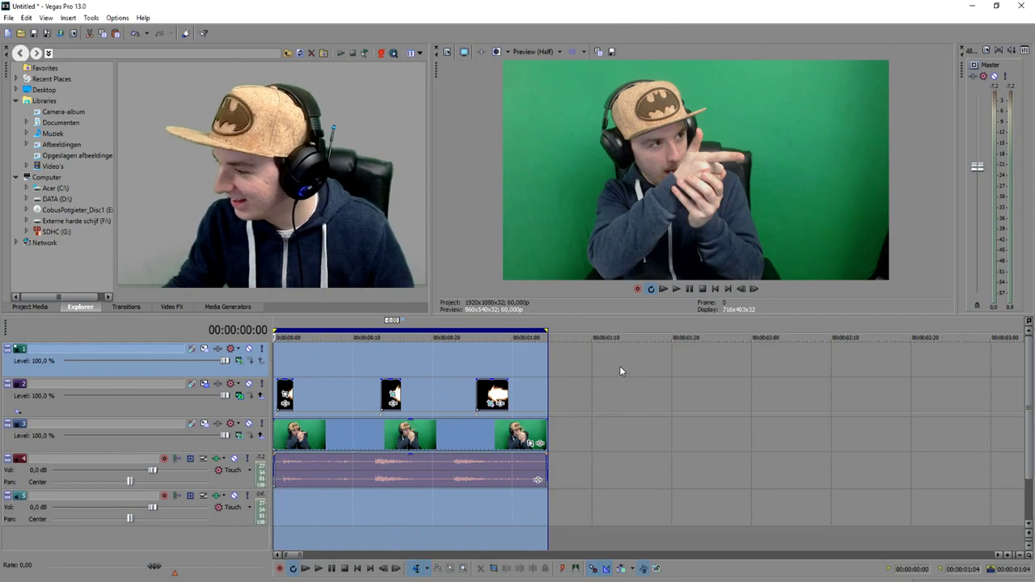
- Play the looped sequence and nudge the second flash clip slightly so it starts at 00:00:00:13
key("space")
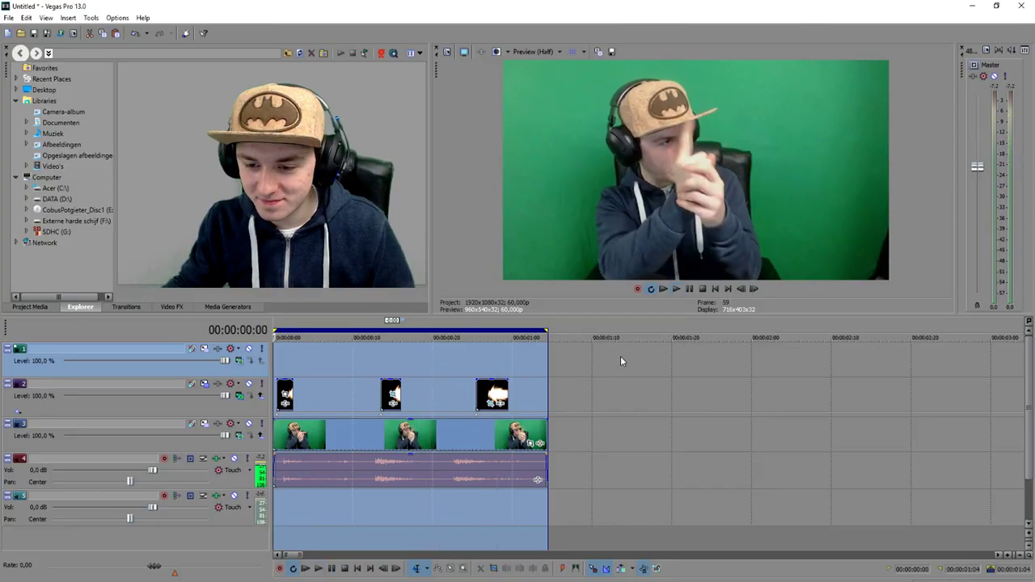
scroll(517, 372, "up", 6)
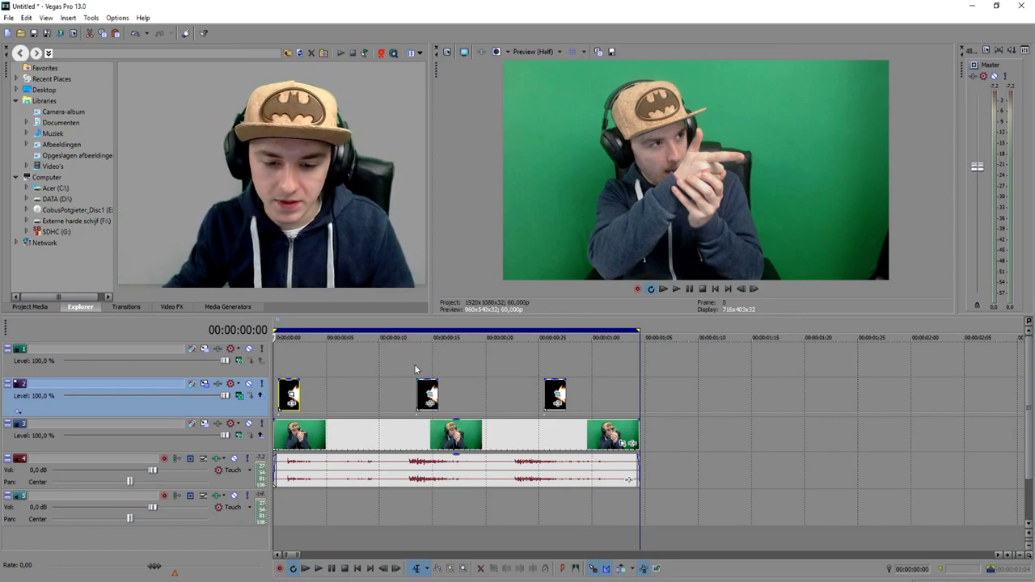
left_click(415, 373)
scroll(415, 373, "up", 5)
mouse_move(660, 394)
left_mouse_down()
mouse_move(744, 394)
mouse_move(652, 392)
left_mouse_up()
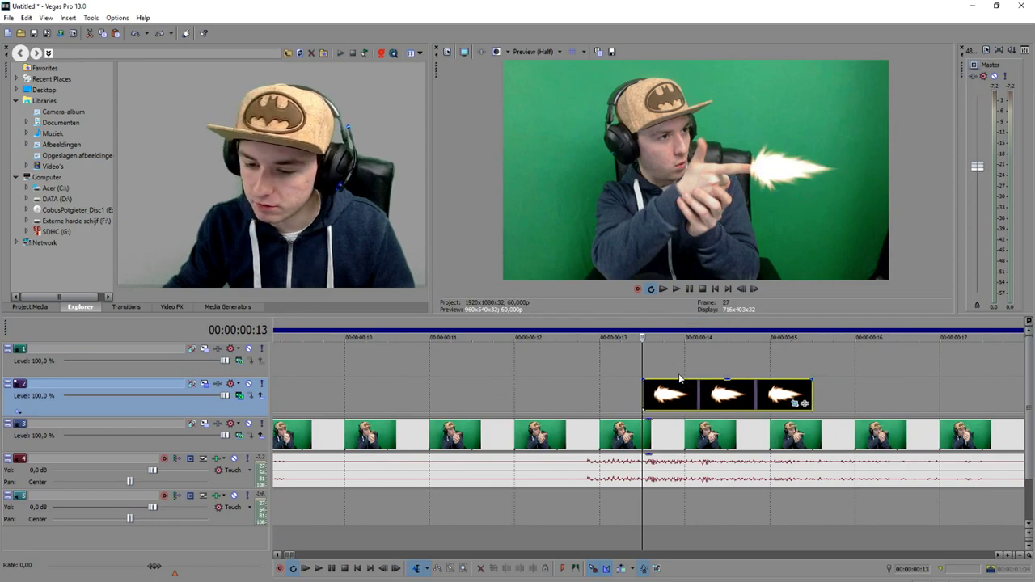
scroll(668, 369, "down", 6)
left_click(716, 290)
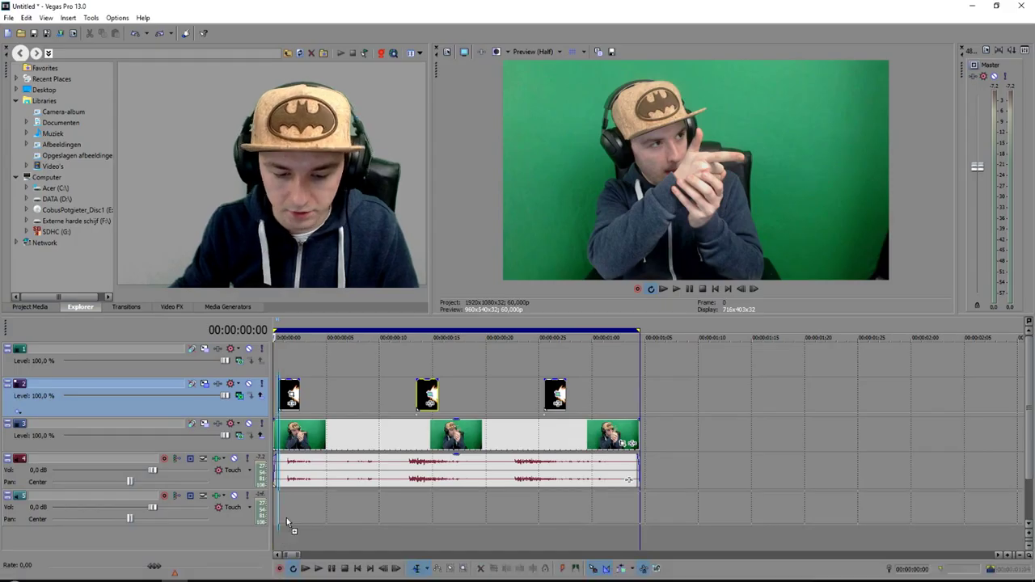
- Add the shot sound effect to the empty audio track 5 at the start of the timeline
left_click_drag(287, 518, 450, 499)
scroll(518, 497, "down", 4)
scroll(490, 498, "up", 1)
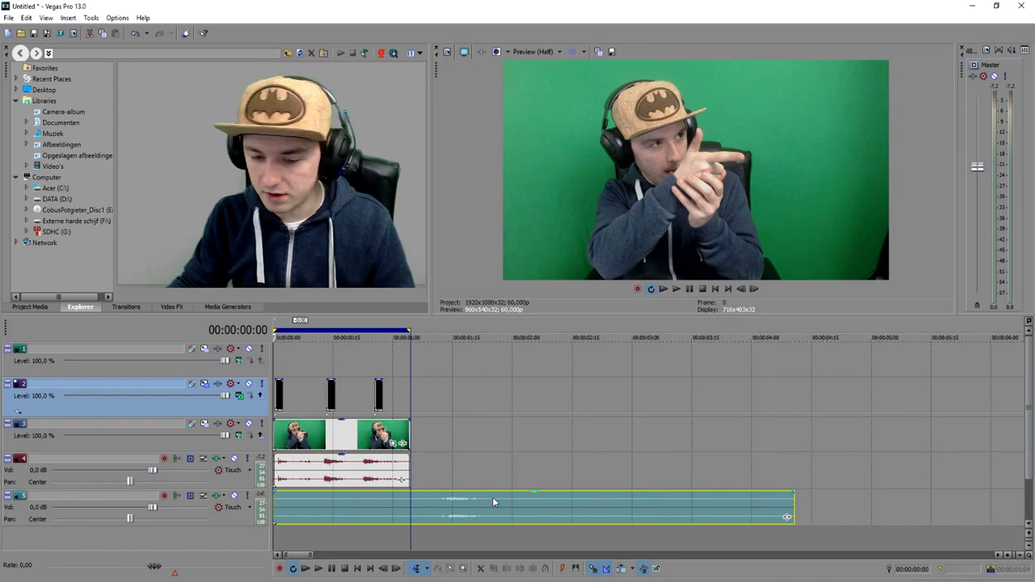
- Audition the sound effect and trim off its lead-in at the timeline's start, with its track volume at 3,7 dB
left_click(421, 518)
key("space")
key("space")
left_click_drag(331, 504, 312, 504)
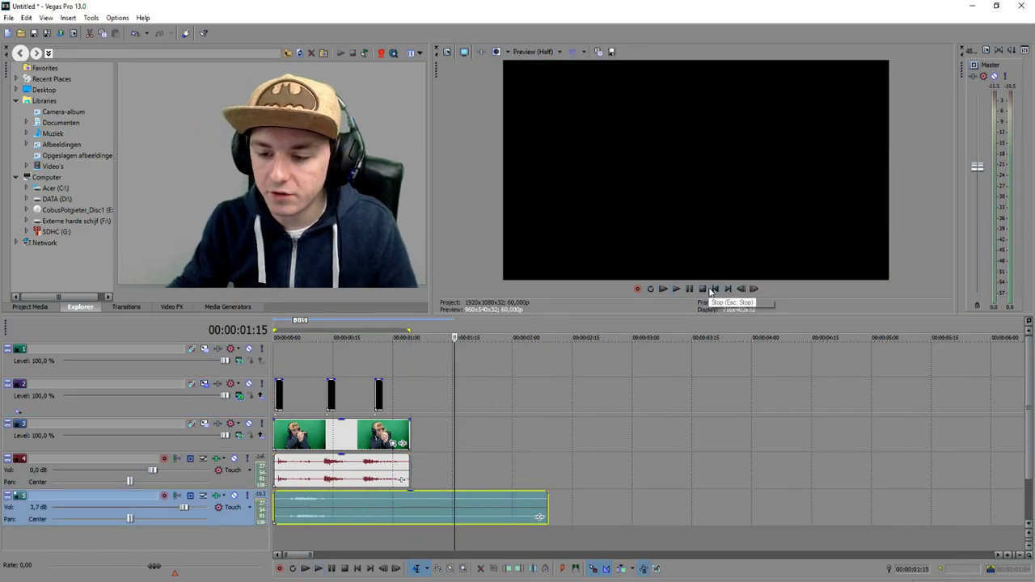
- Move the sound effect clear of the footage to start at 00:00:02:04, audition it and adjust its end
left_click_drag(391, 517, 651, 513)
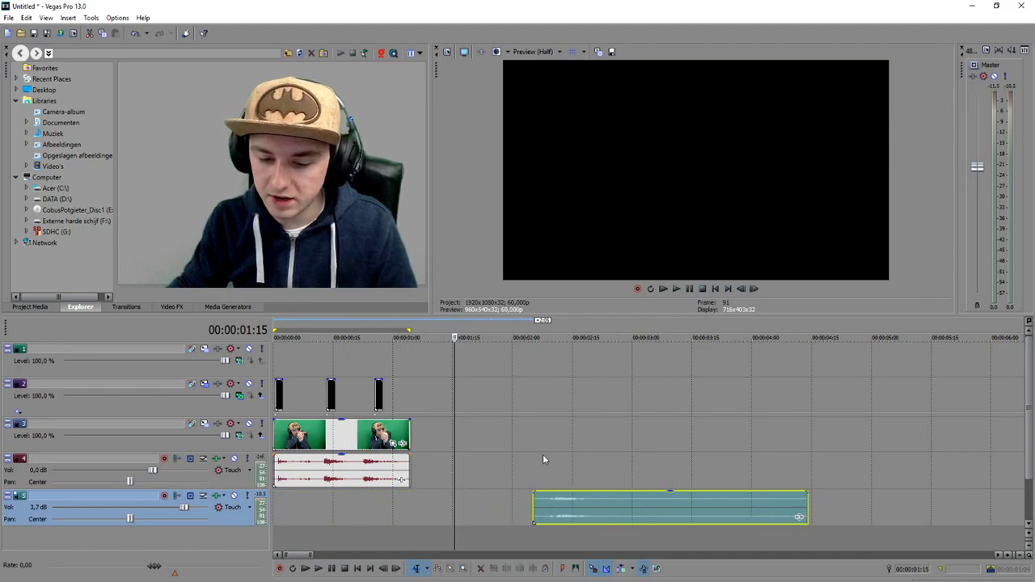
left_click(530, 452)
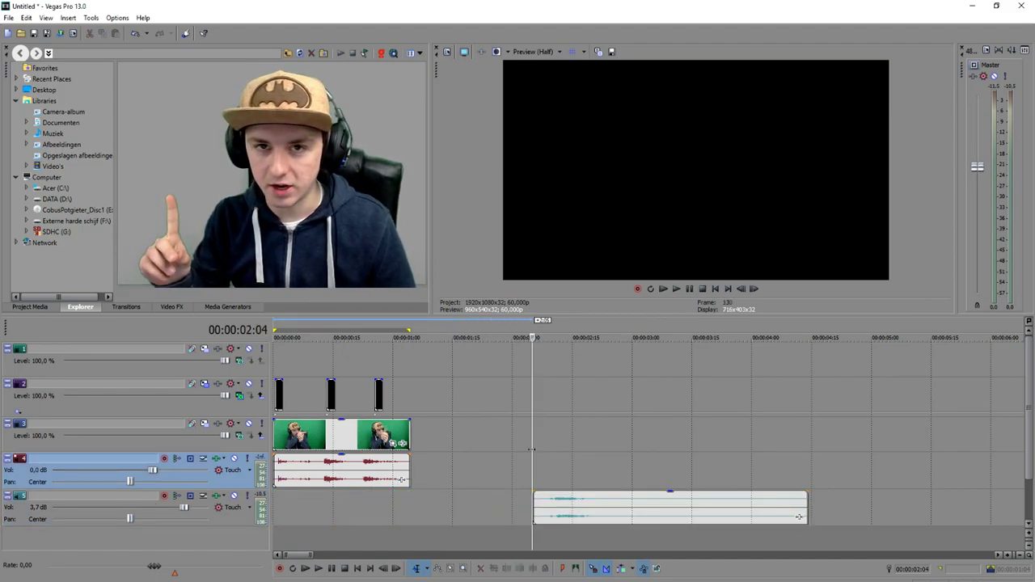
key("space")
key("space")
left_click_drag(799, 516, 825, 510)
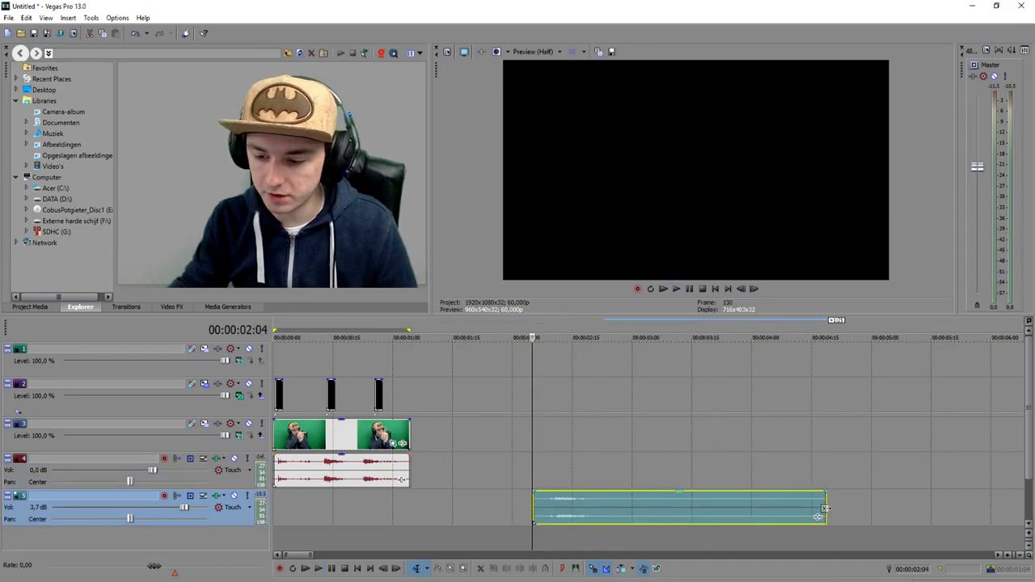
scroll(651, 470, "down", 1)
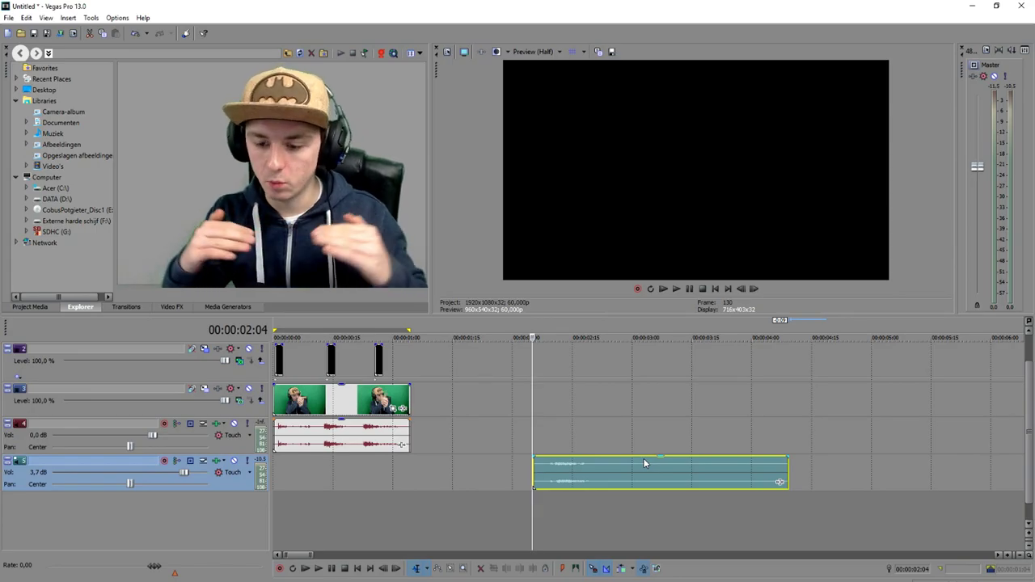
- Put the shot sound effect back at the timeline's start on track 5 and place a copy of it on a new audio track 6
left_click_drag(576, 477, 691, 481)
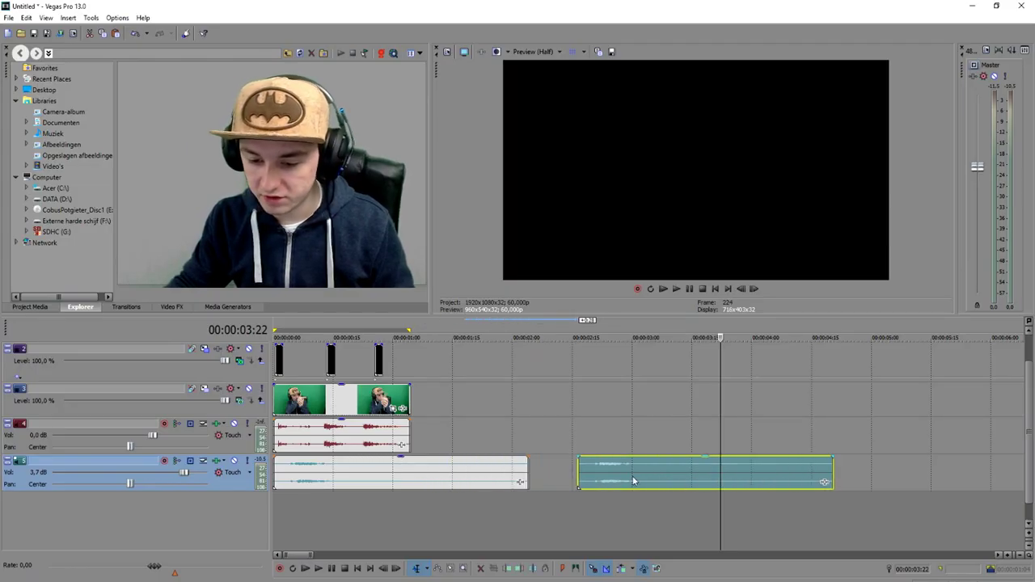
left_click_drag(519, 530, 483, 521)
scroll(481, 514, "down", 1)
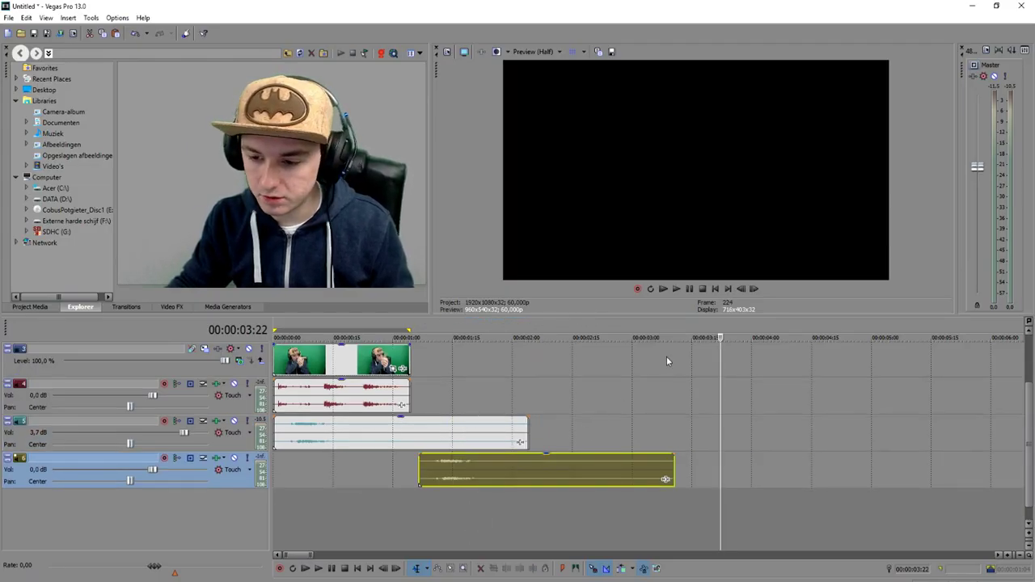
scroll(667, 356, "up", 1)
left_click(716, 289)
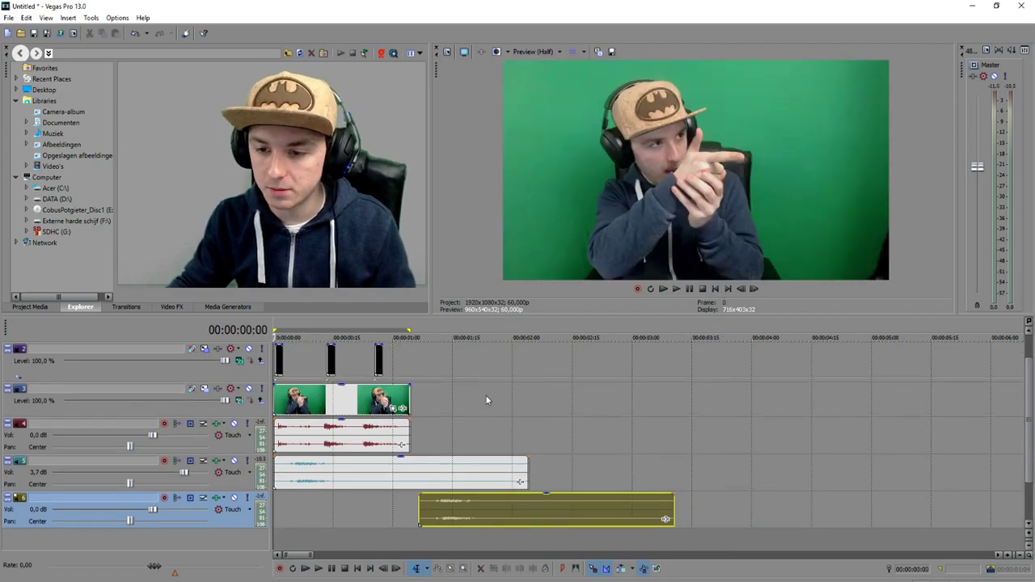
scroll(339, 480, "up", 4)
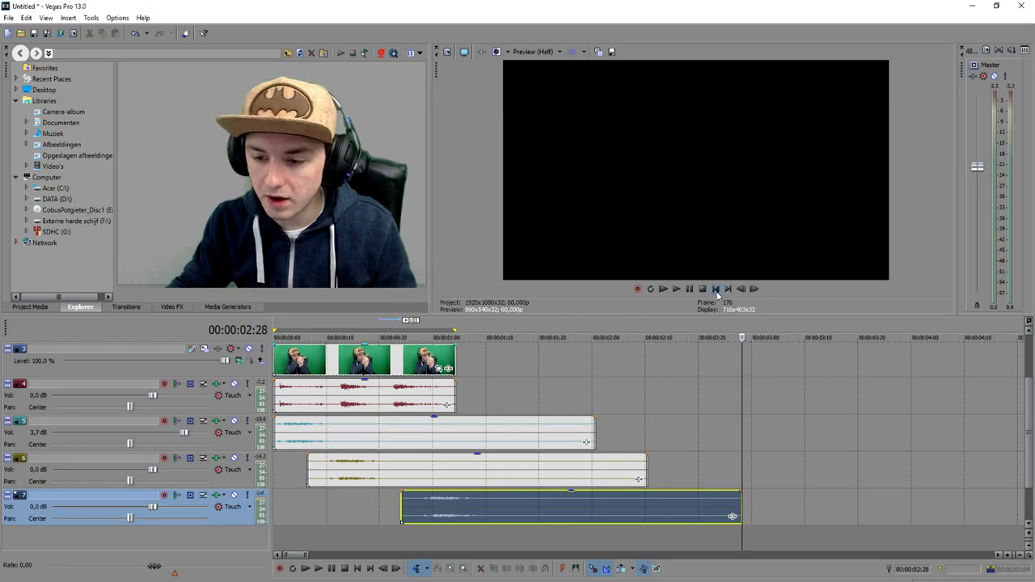
- Play the sequence from the start and shift the third shot sound on track 7 earlier to begin at about 00:00:00:17
left_click(716, 289)
key("space")
scroll(625, 372, "up", 1)
key("space")
left_click_drag(565, 500, 497, 507)
key("space")
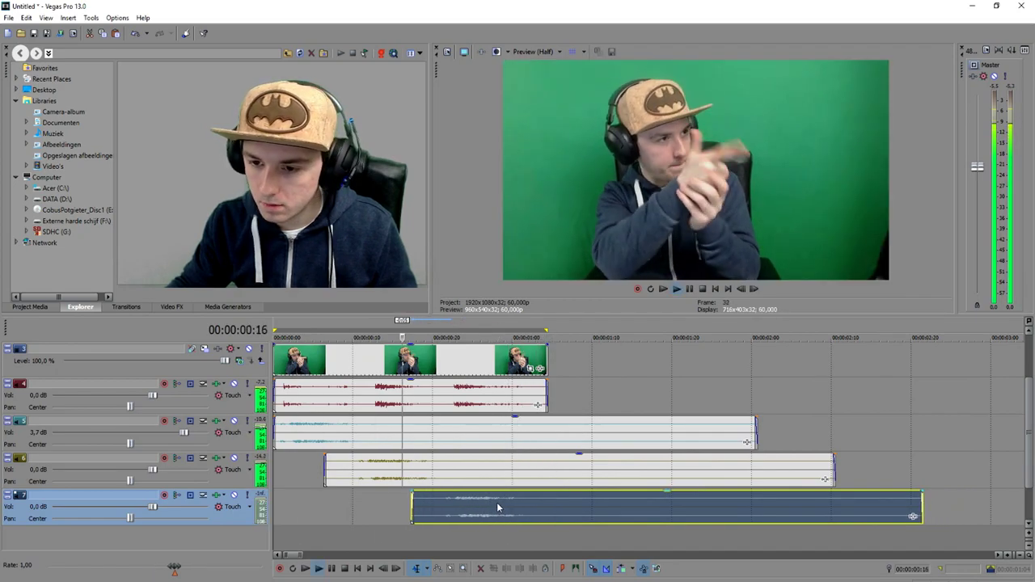
scroll(496, 502, "up", 1)
key("space")
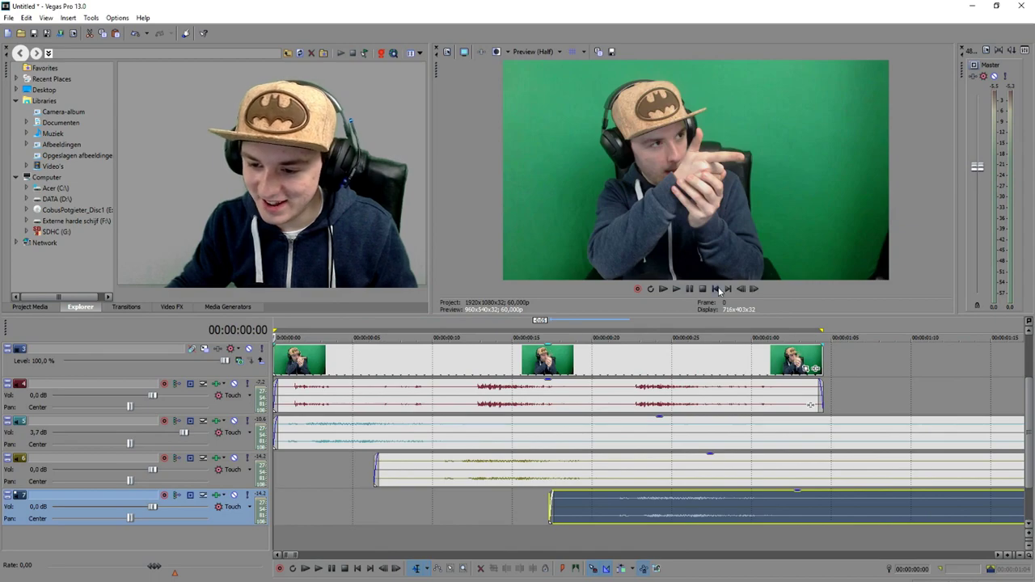
- Extend the end of the footage and its audio to about 00:00:01:21 and play back the sequence
scroll(545, 356, "down", 3)
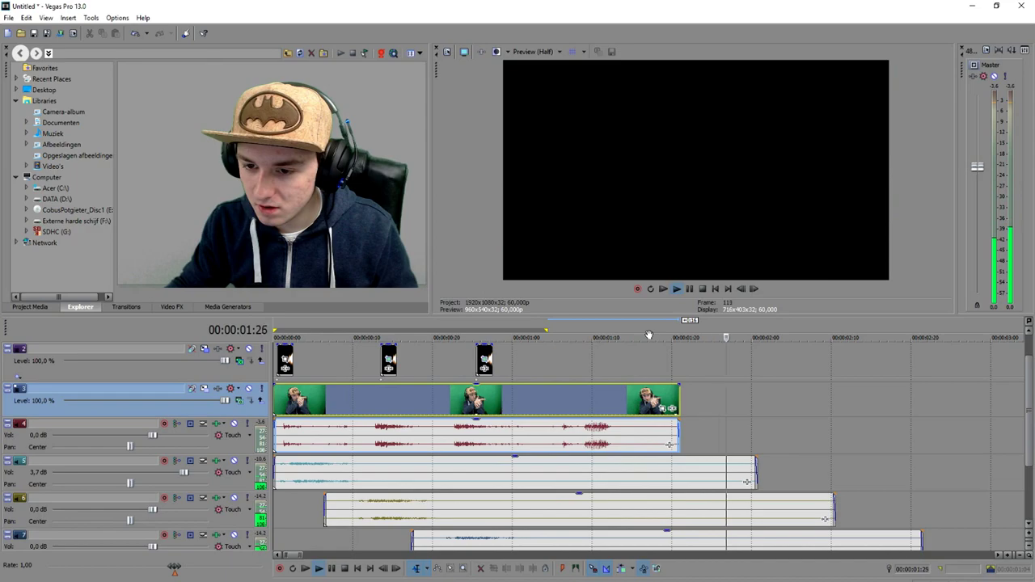
key("space")
key("space")
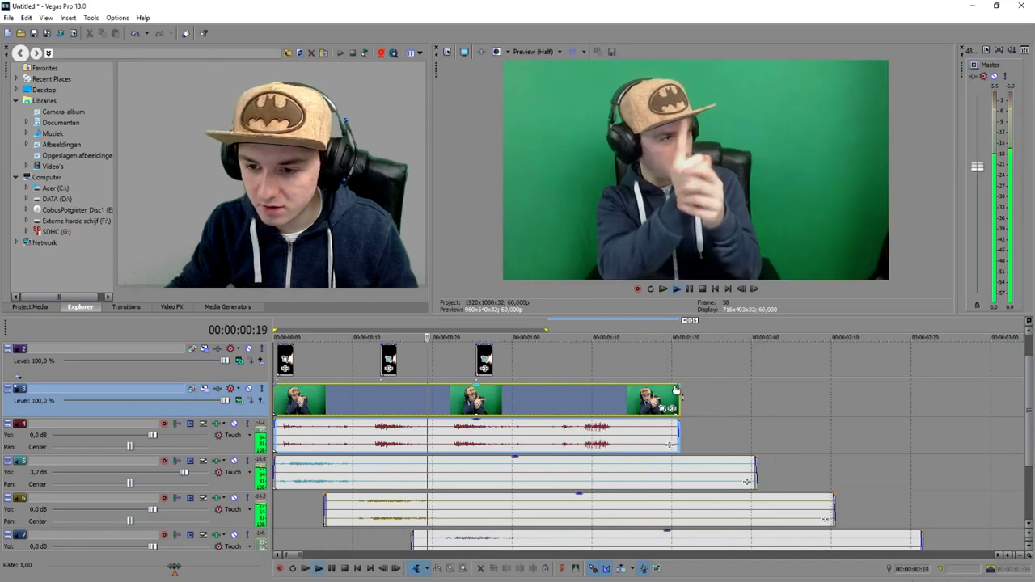
key("space")
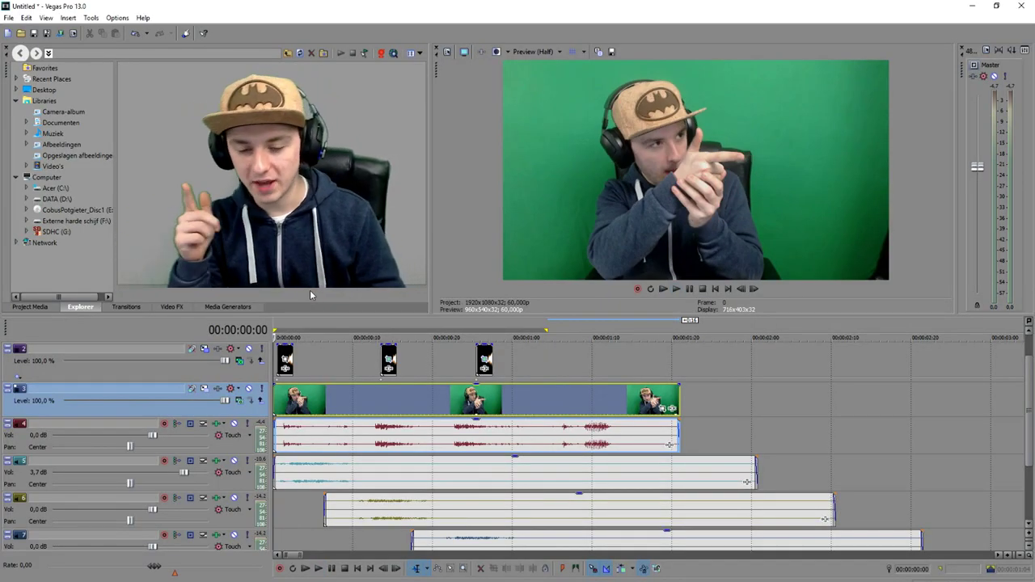
- Examine the frames where the second and third muzzle flashes appear, at 00:00:00:14 and 00:00:00:25
left_click(392, 324)
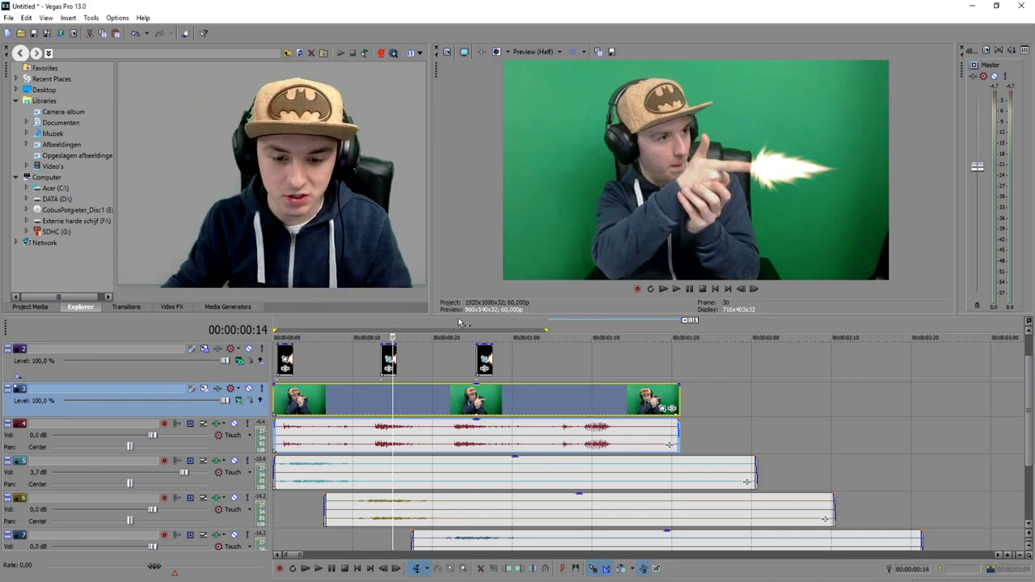
left_click(477, 330)
scroll(497, 332, "up", 1)
scroll(555, 338, "up", 1)
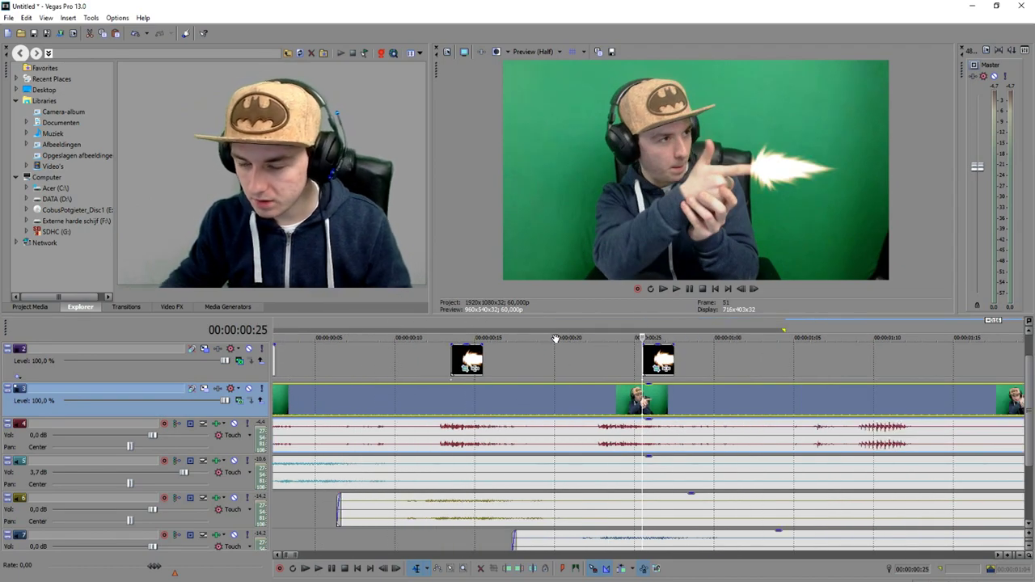
scroll(483, 356, "down", 2)
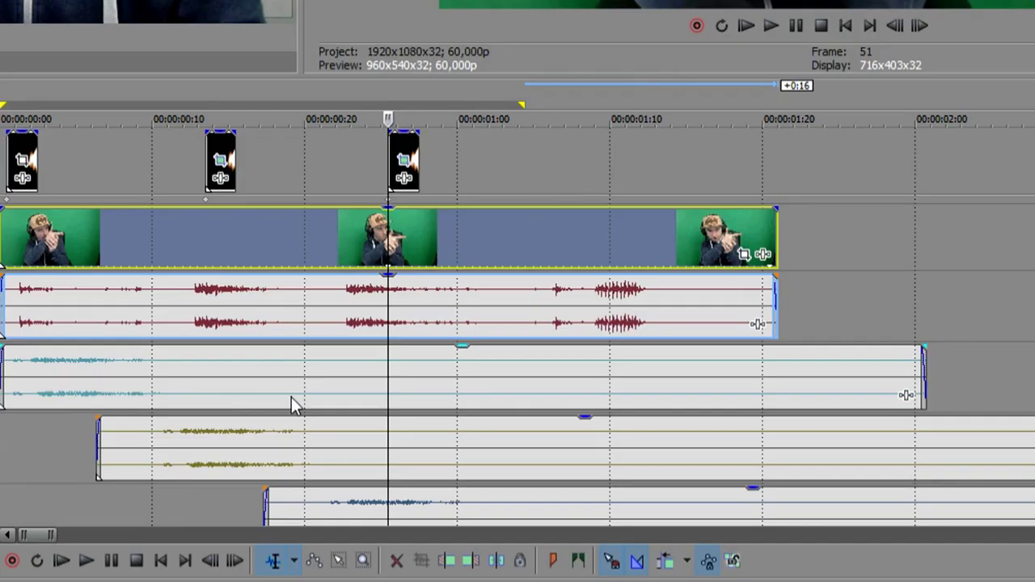
- Inspect the shot sounds on tracks 7 and 6 to compare their waveforms with the shots in the footage
scroll(405, 478, "down", 2)
left_click(375, 509)
left_click(354, 432)
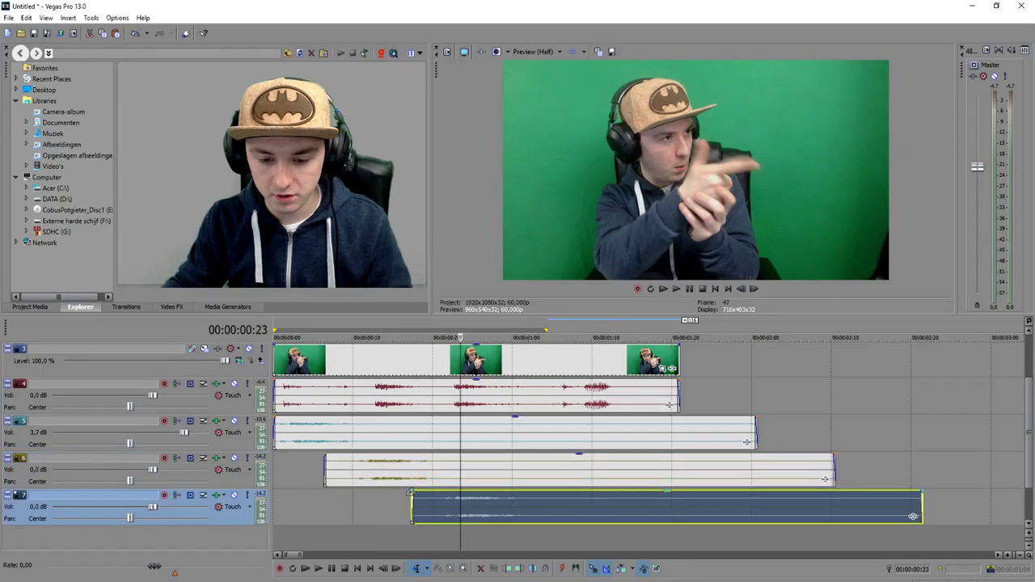
left_click(156, 366)
left_click(89, 301)
left_click(223, 368)
left_click(273, 400)
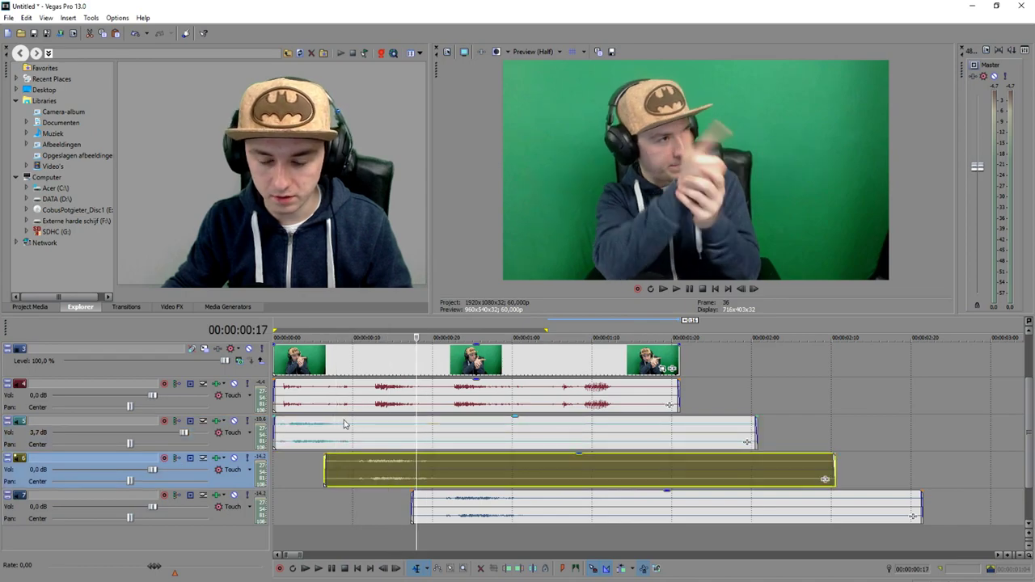